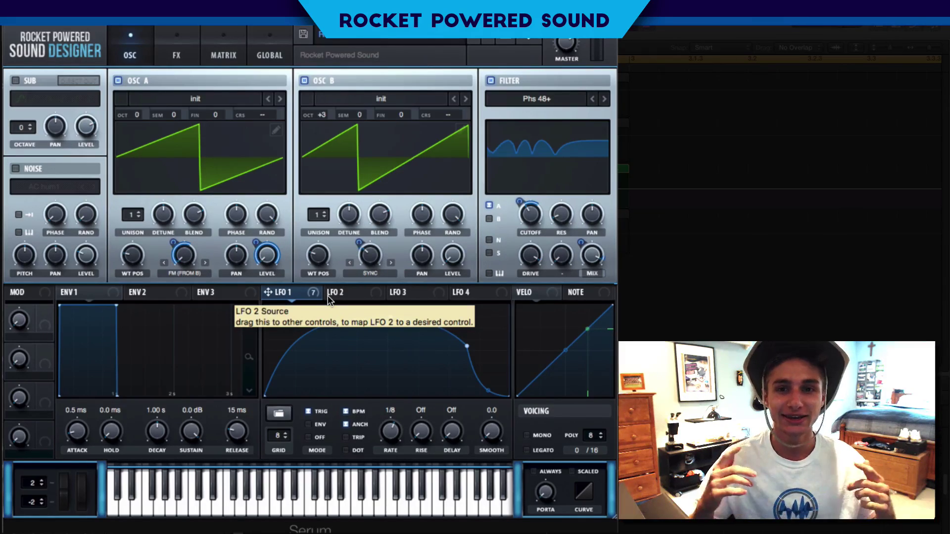
Reset the synth to a blank patch with Init Preset
key("space")
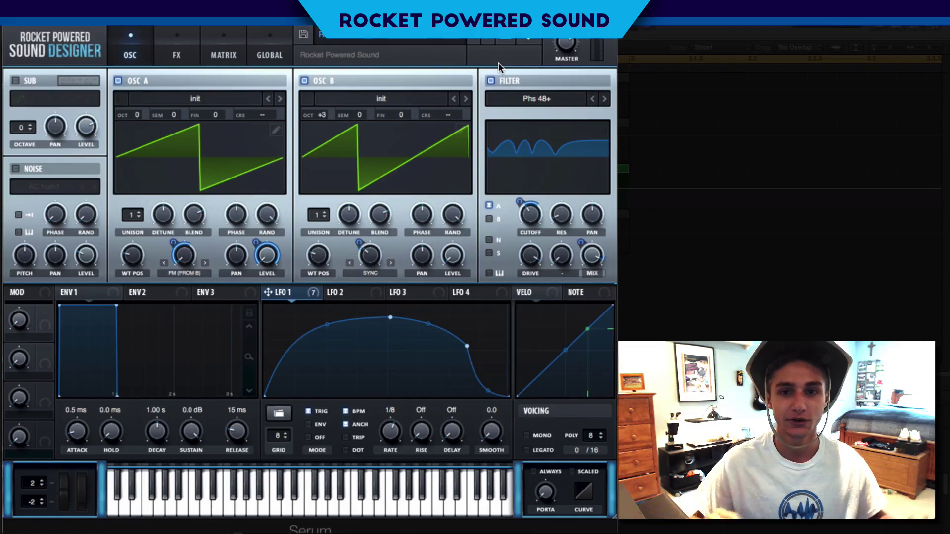
left_click(532, 39)
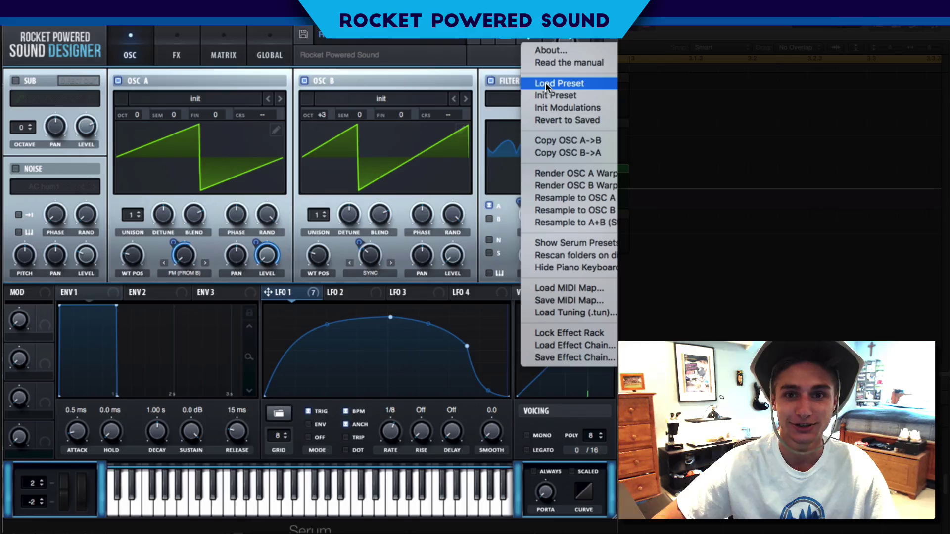
left_click(544, 95)
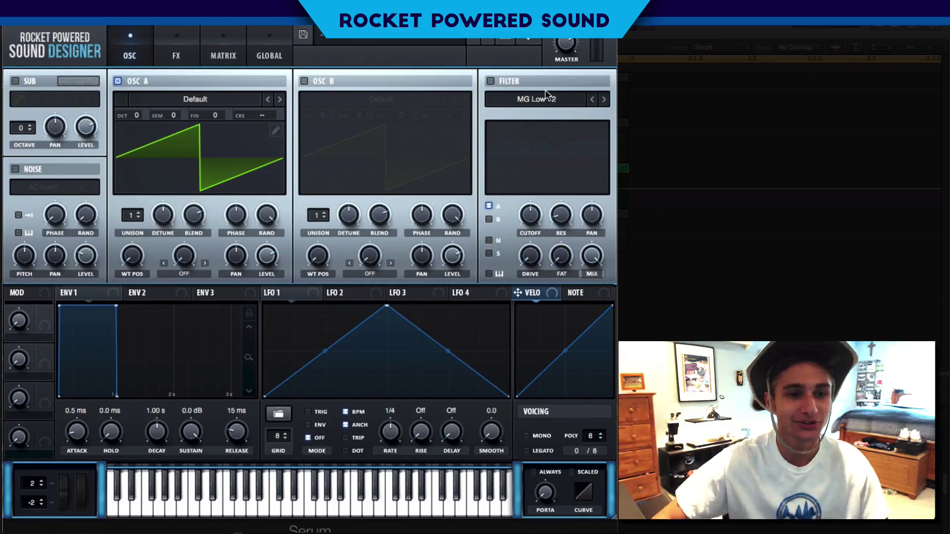
Load the Analog wavetable Basic Shapes into oscillator A at its saw shape, and turn on oscillator B
left_click(212, 96)
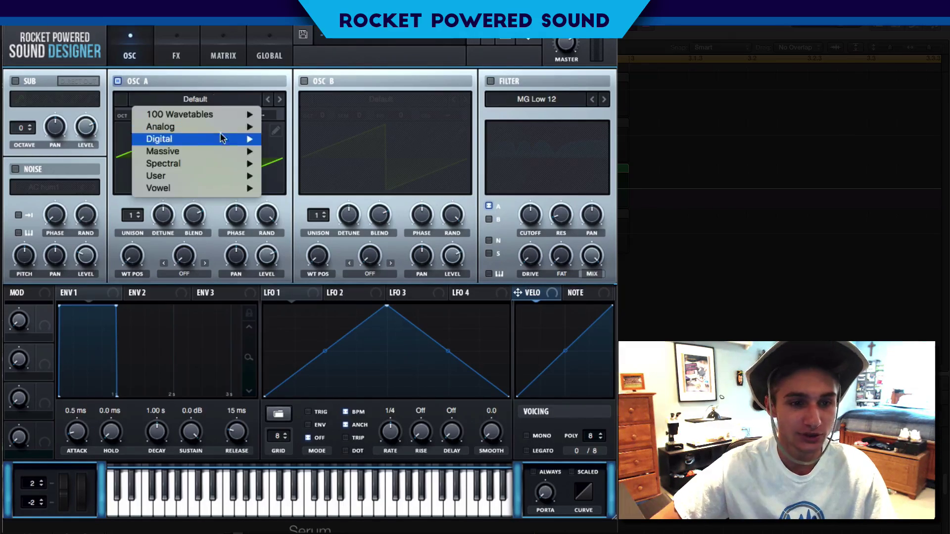
mouse_move(220, 128)
left_click(315, 188)
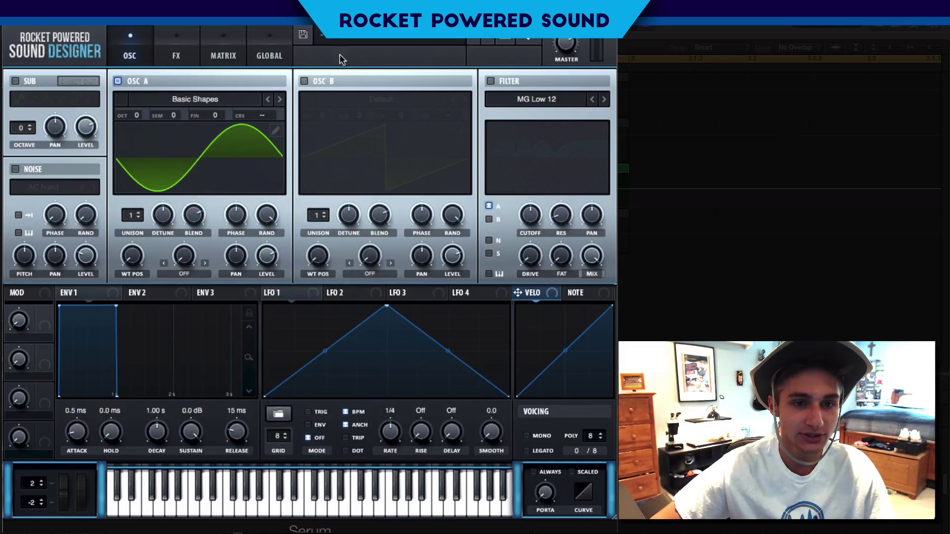
left_click(304, 81)
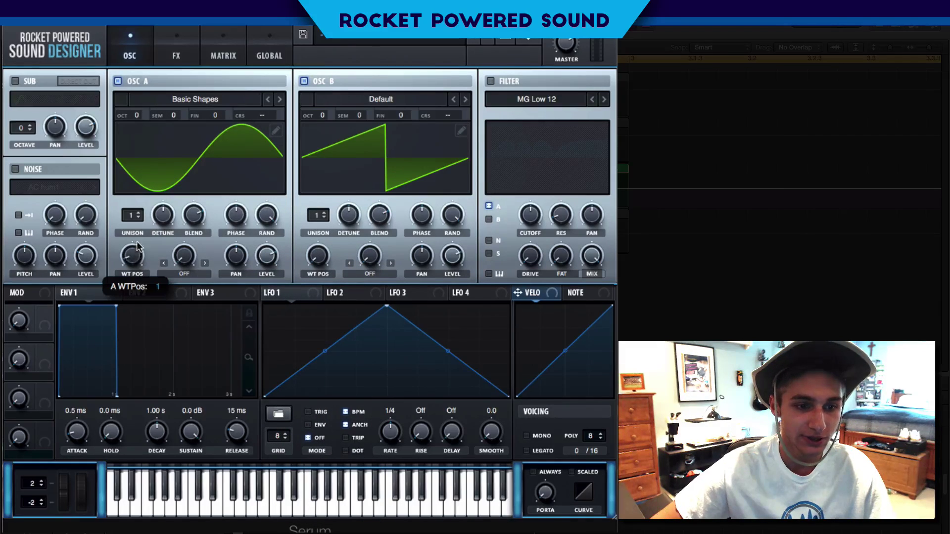
left_click_drag(136, 260, 141, 233)
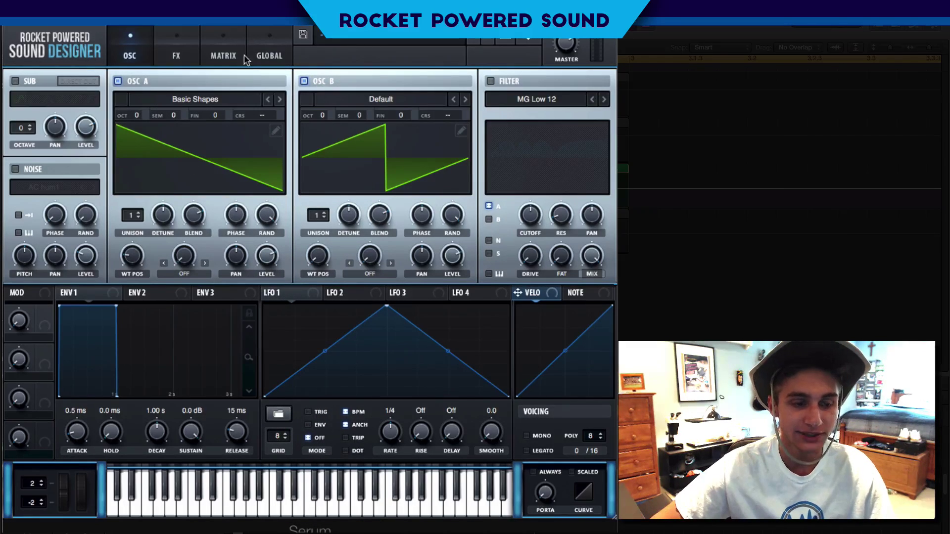
Load the Analog wavetable Basic Shapes into oscillator B and set its wavetable position to the saw shape
left_click(398, 99)
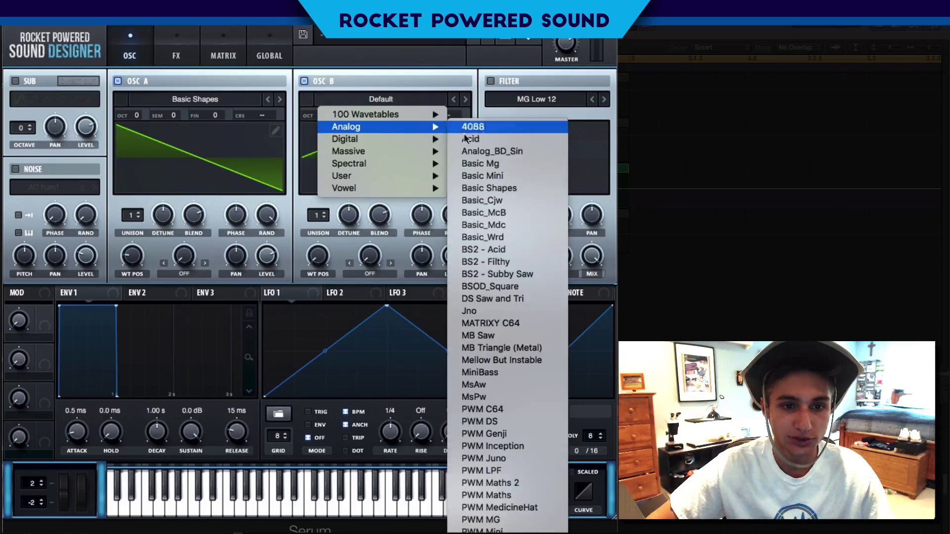
mouse_move(426, 131)
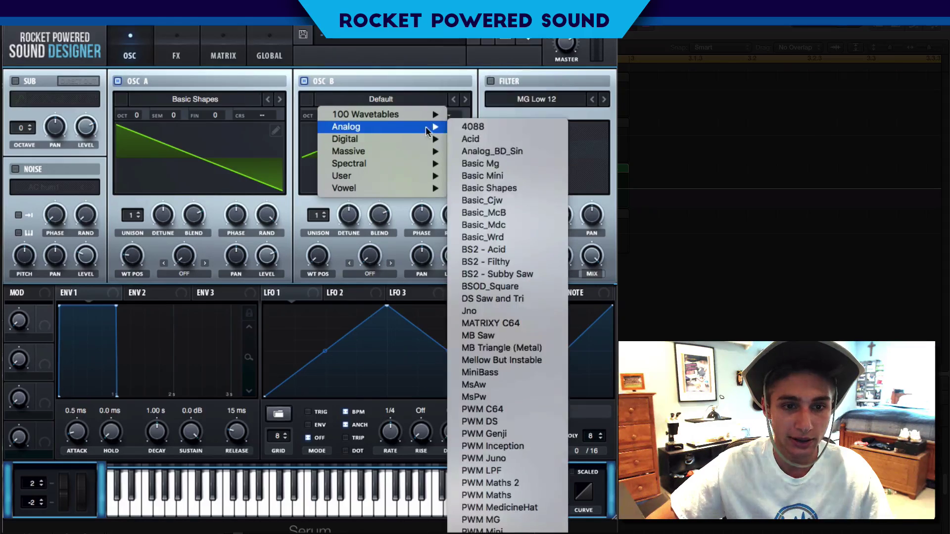
left_click(510, 188)
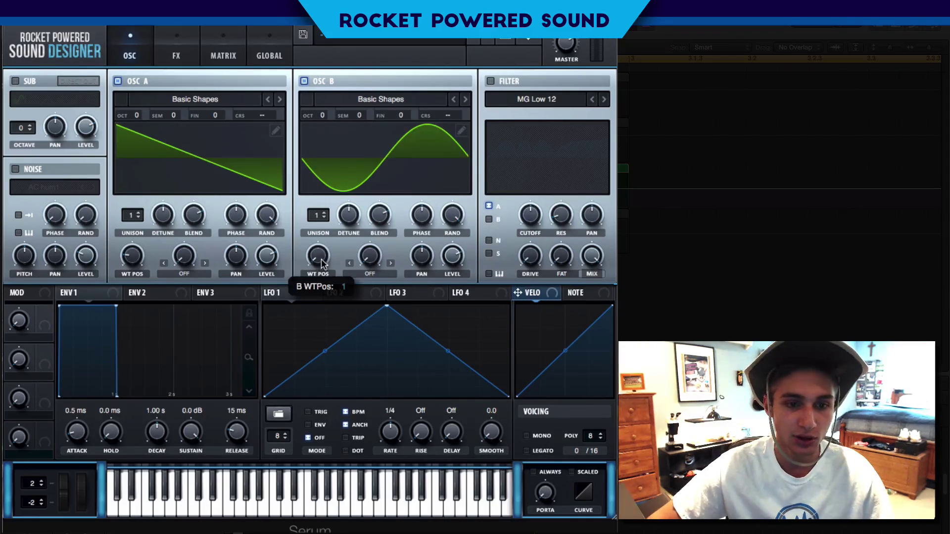
left_click_drag(321, 259, 329, 236)
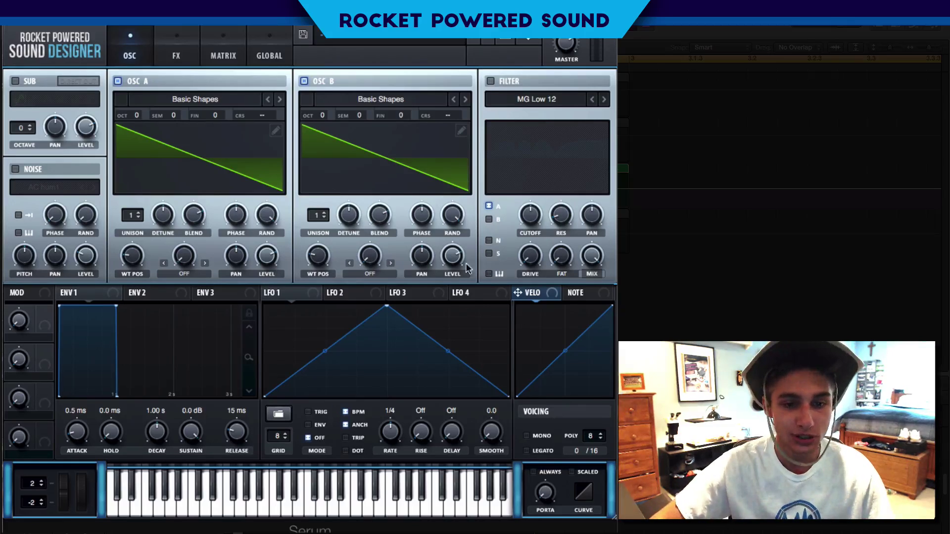
Set oscillator A's warp mode to FM (from B) and sweep the warp amount upward
left_click(192, 278)
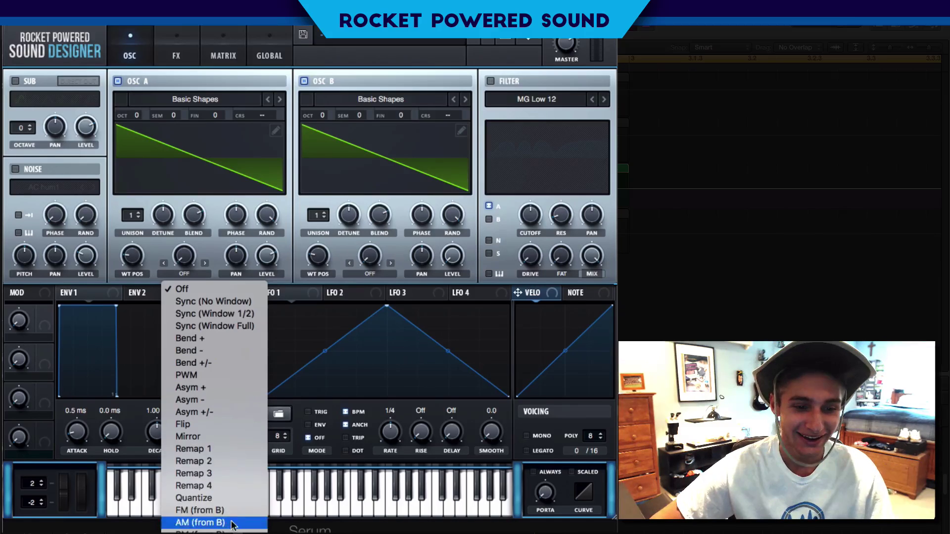
left_click(200, 510)
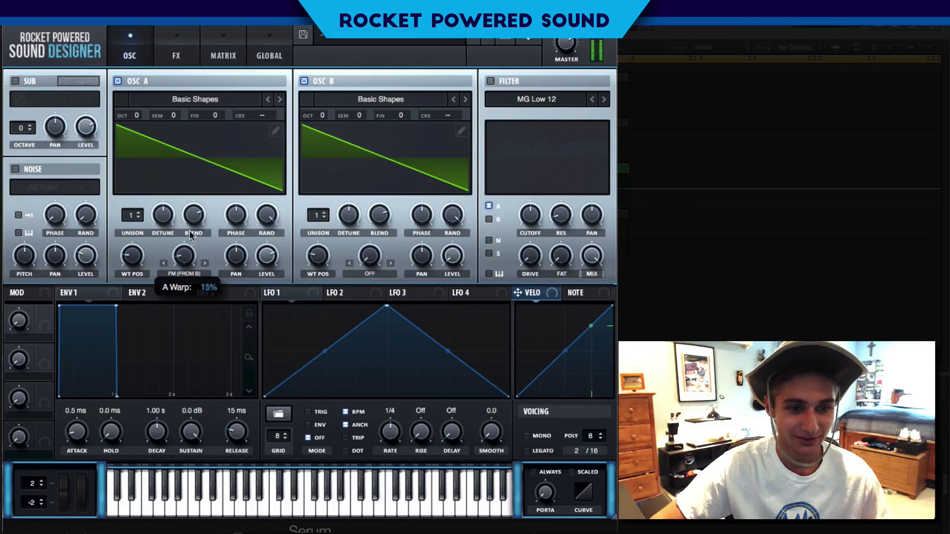
left_click_drag(200, 200, 214, 177)
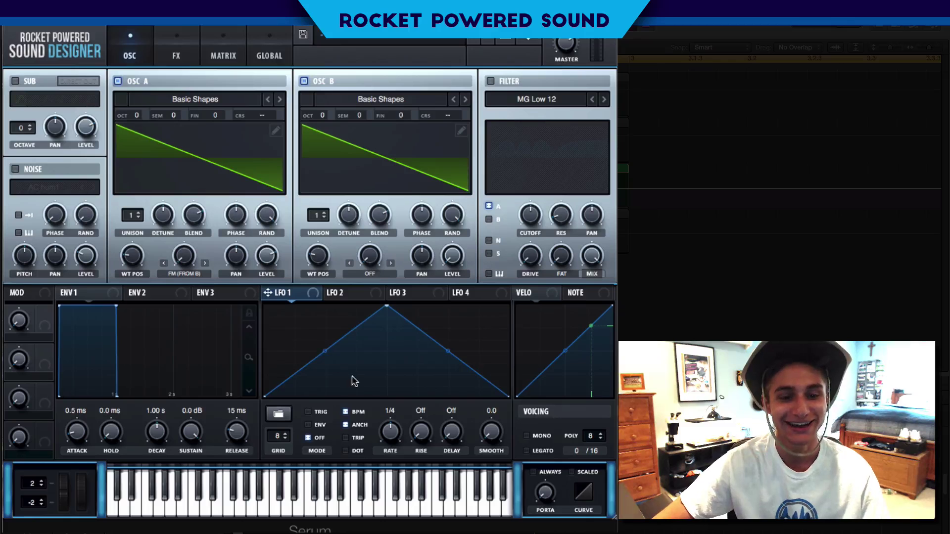
Reshape LFO 1 into a rounded rise with a high plateau, adding a point on the right before a steep fall
mouse_move(386, 308)
left_mouse_down()
mouse_move(388, 331)
mouse_move(392, 317)
left_mouse_up()
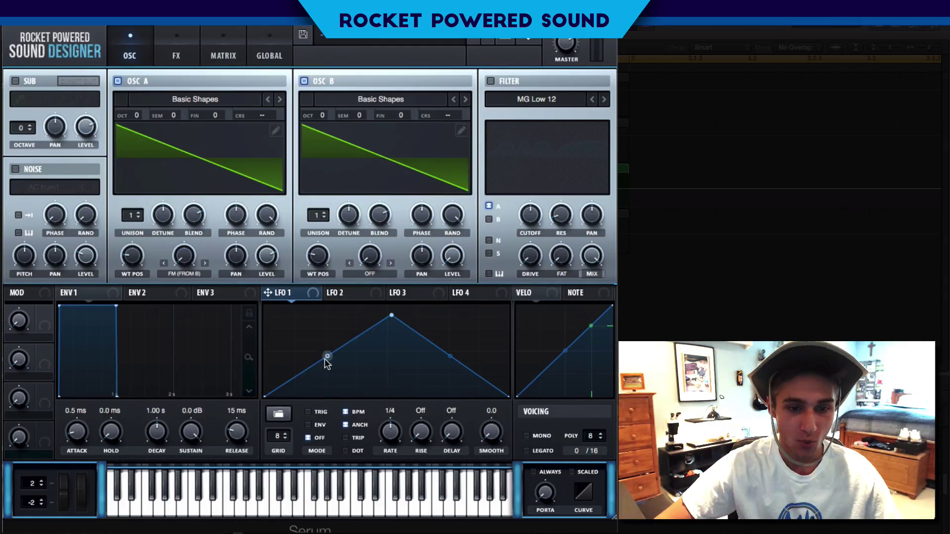
left_click_drag(326, 358, 325, 336)
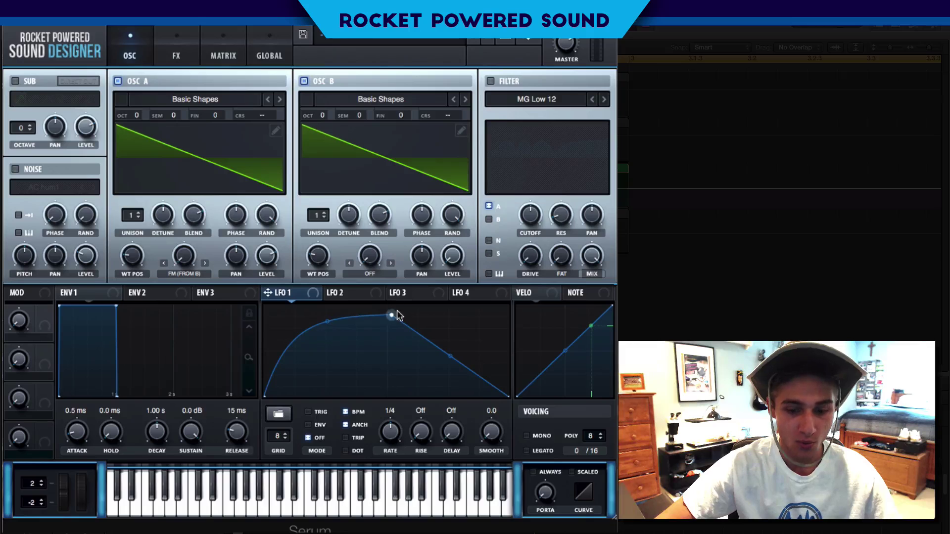
double_click(460, 341)
mouse_move(460, 341)
left_mouse_down()
mouse_move(433, 333)
mouse_move(449, 329)
left_mouse_up()
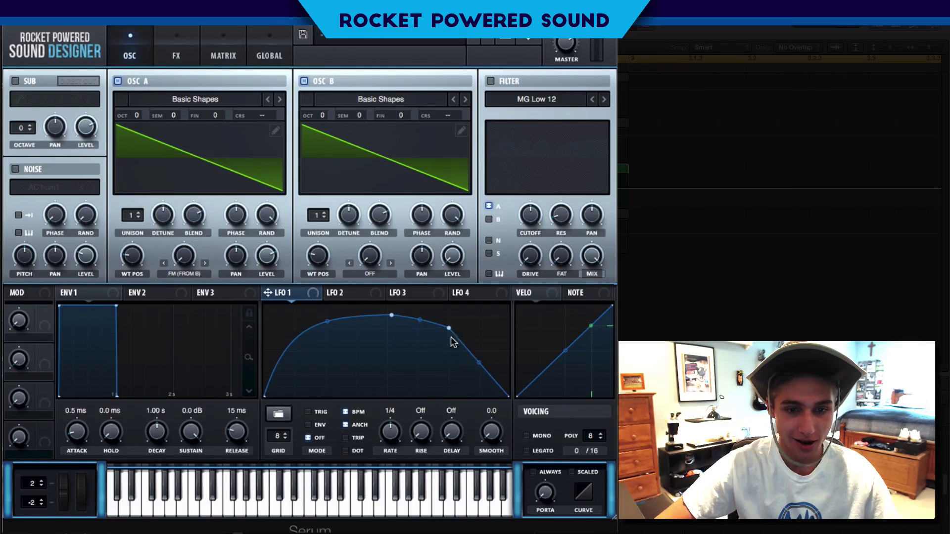
left_click_drag(480, 366, 481, 370)
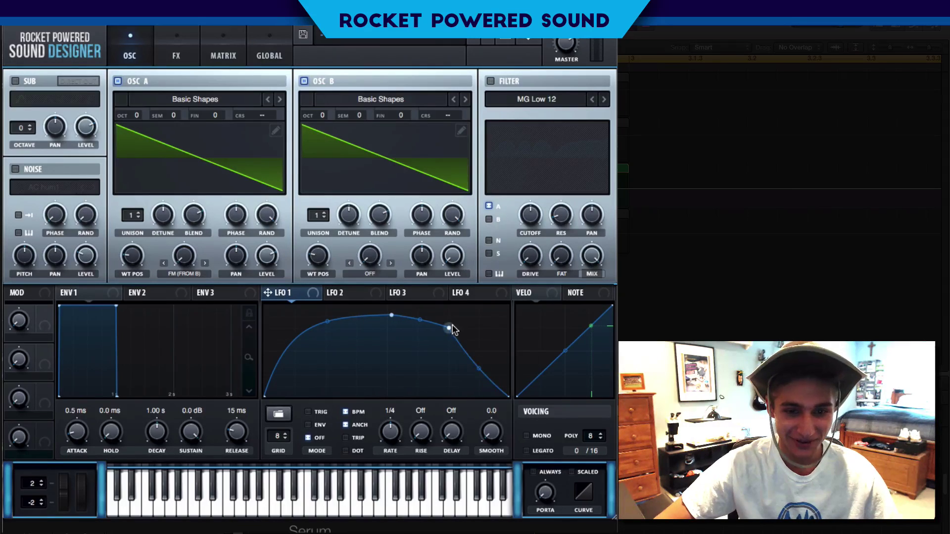
left_click_drag(450, 330, 453, 332)
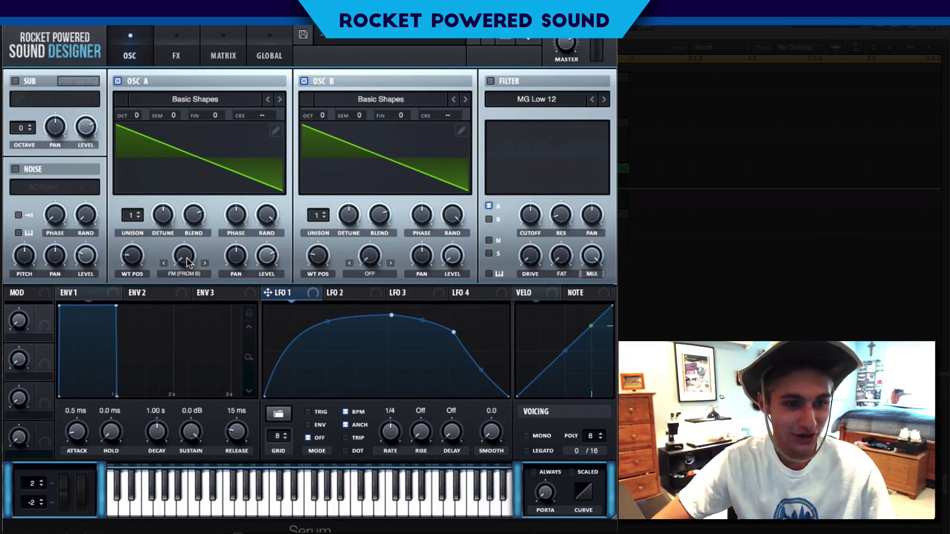
Assign LFO 1 to oscillator A's FM warp amount and set the LFO mode to Trig
left_click_drag(188, 263, 205, 201)
left_click_drag(268, 293, 154, 258)
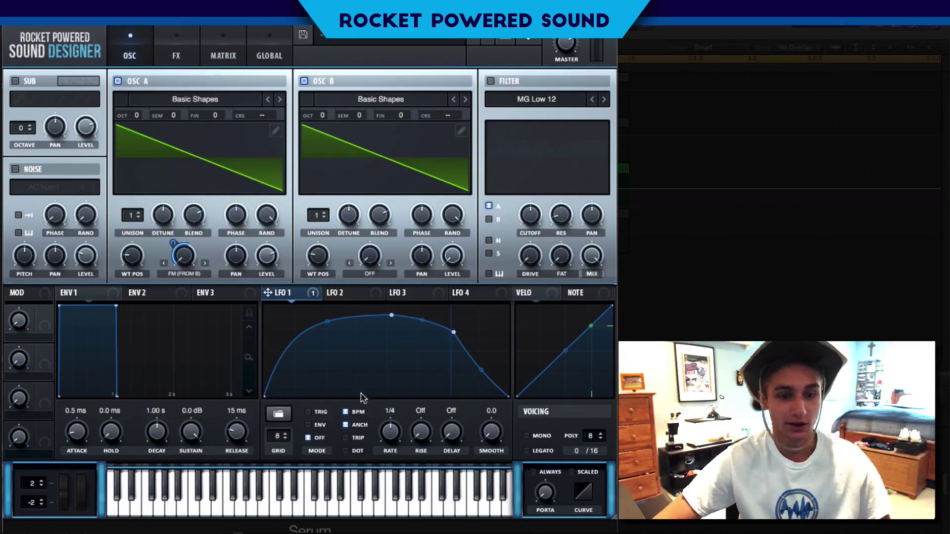
left_click(308, 412)
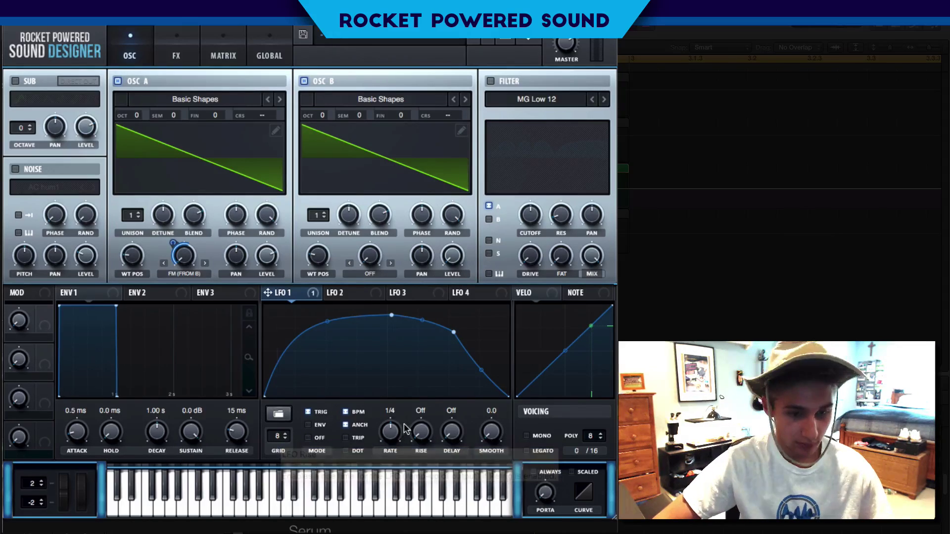
Set oscillator B's octave to +2 and apply Sync (No Window) warp with a moderate amount
left_click(324, 112)
left_click_drag(324, 110, 328, 83)
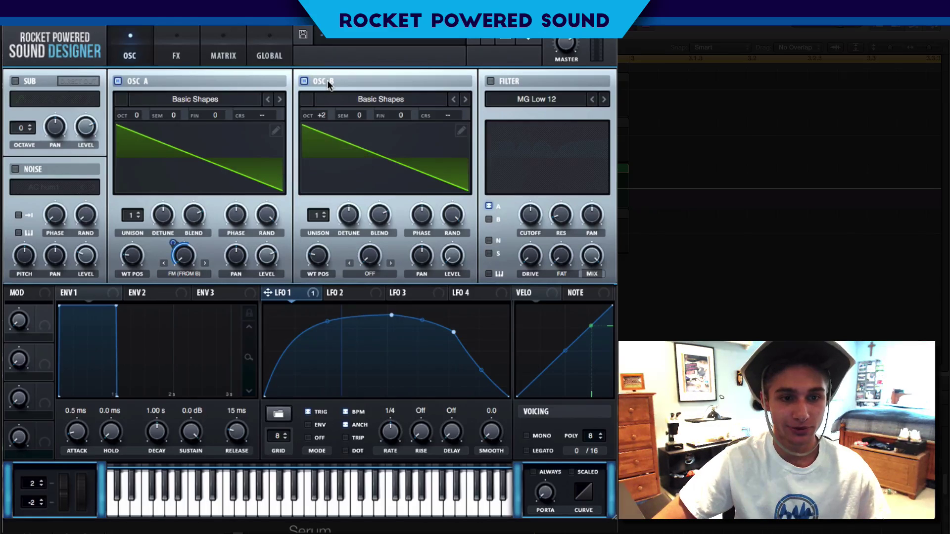
left_click(381, 272)
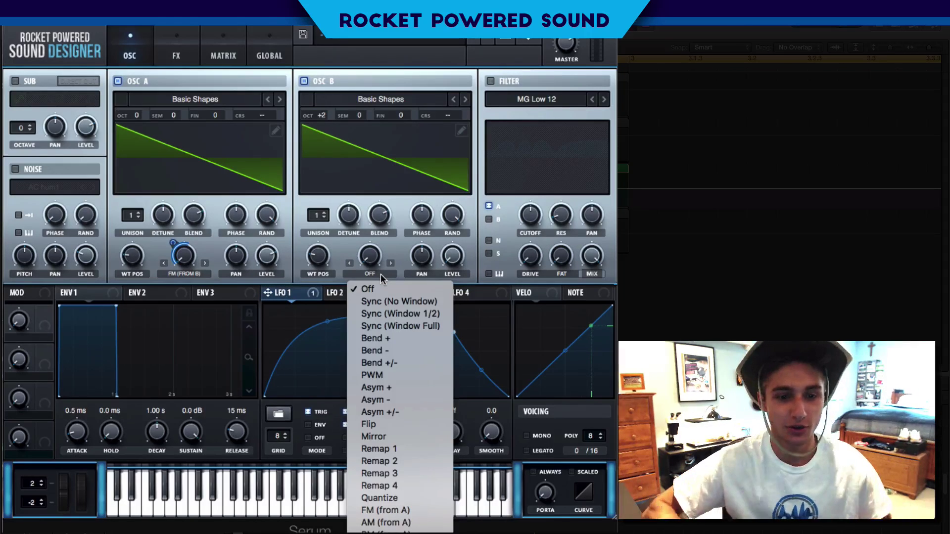
left_click(384, 301)
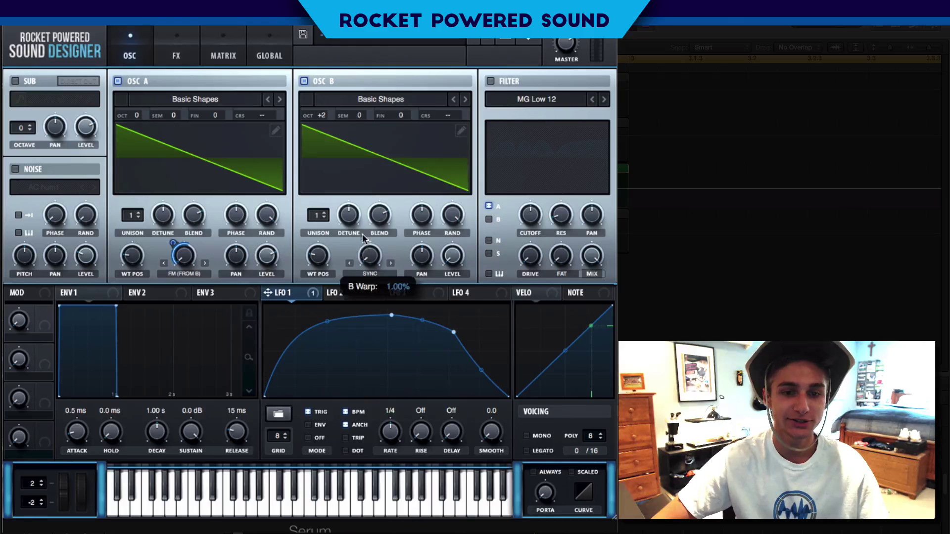
left_click_drag(363, 238, 370, 201)
left_click_drag(363, 208, 361, 205)
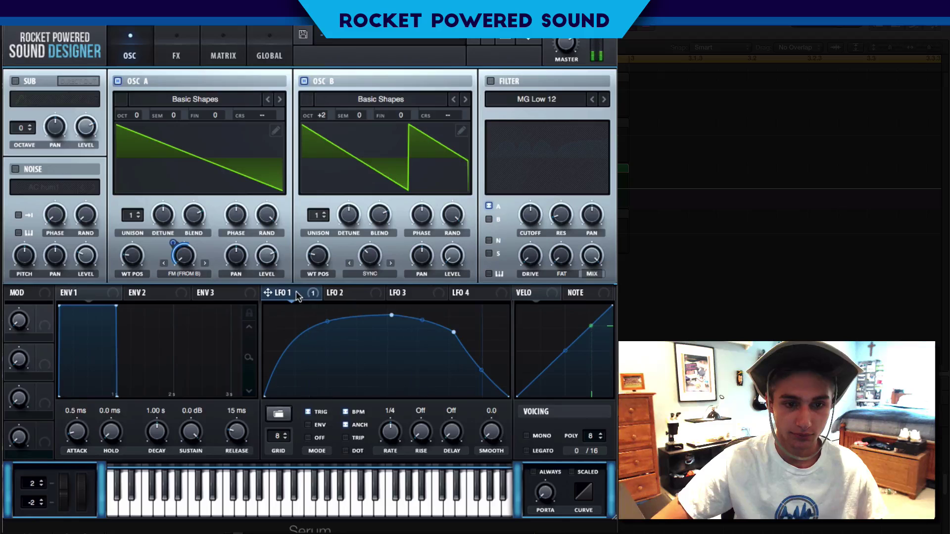
Assign LFO 1 to oscillator B's Sync warp with a small modulation depth
left_click_drag(268, 292, 369, 255)
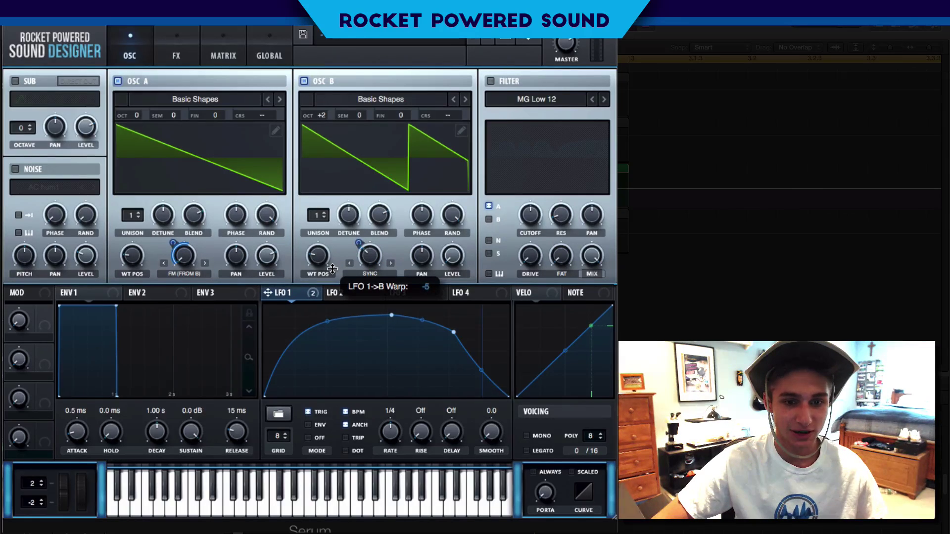
left_click_drag(331, 269, 337, 269)
mouse_move(377, 263)
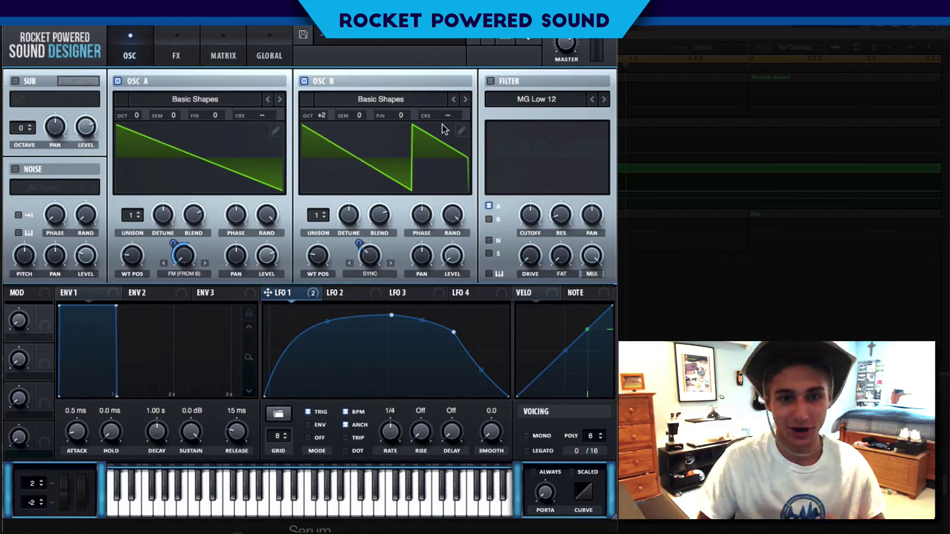
Enable the filter and choose the Phs 48+ type from the Flanges group
left_click(490, 80)
left_click(537, 99)
mouse_move(560, 142)
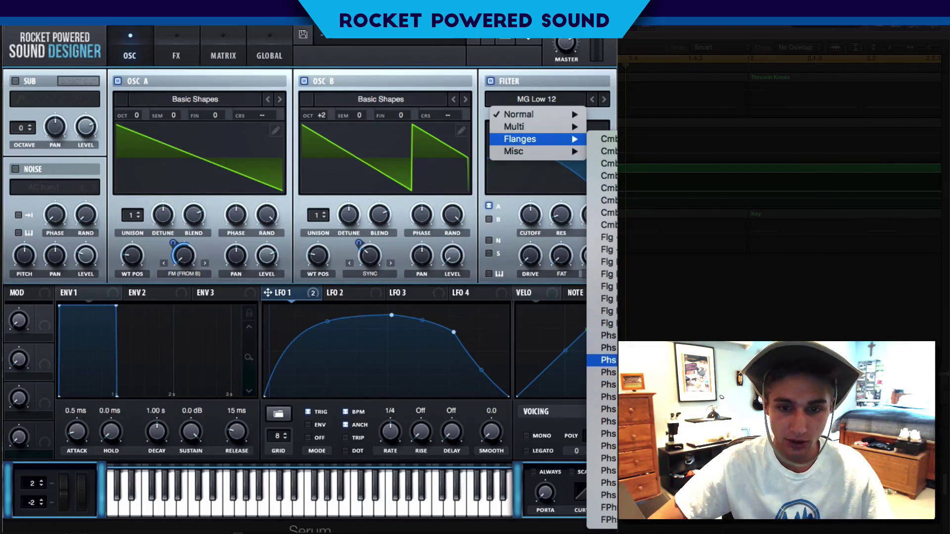
left_click(609, 409)
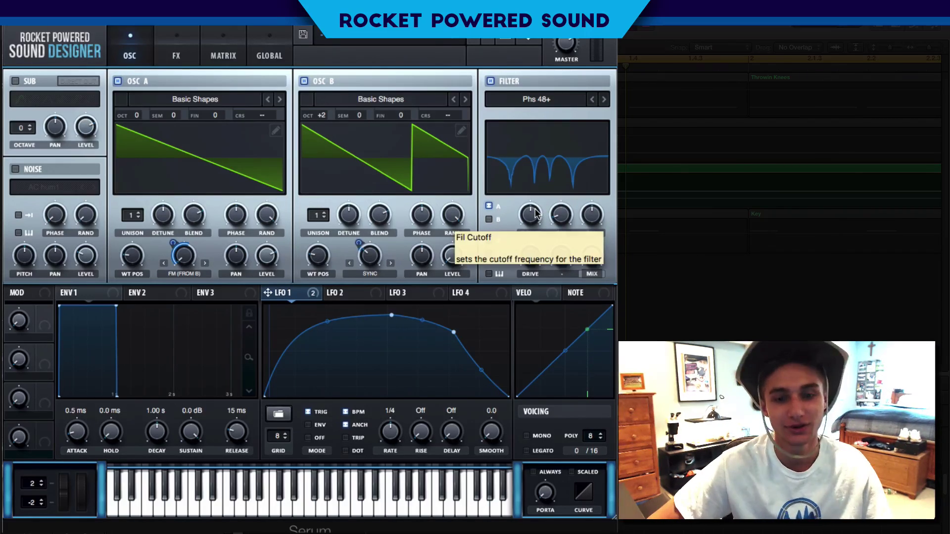
Set the filter cutoff to about 220 Hz and modulate it with LFO 1 at a depth of about 27
mouse_move(536, 213)
left_mouse_down()
mouse_move(529, 222)
mouse_move(538, 211)
left_mouse_up()
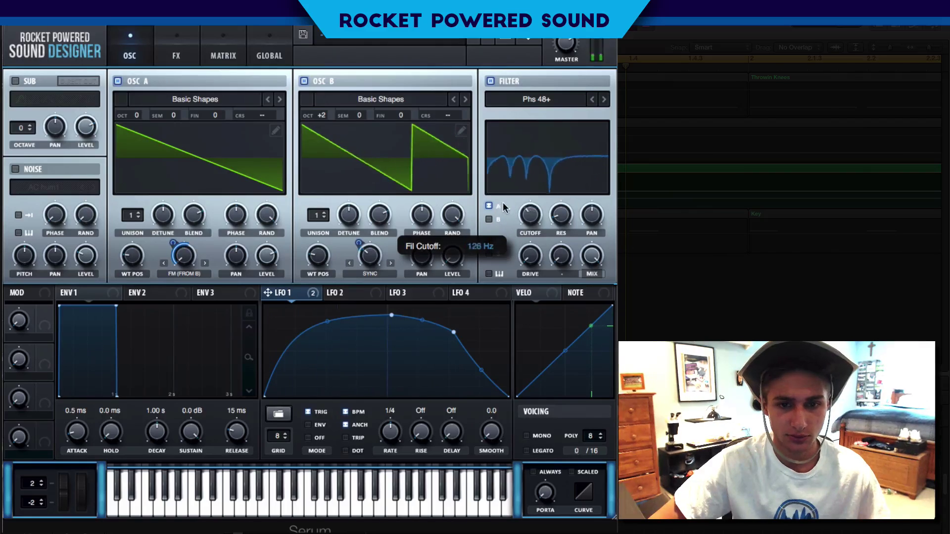
left_click_drag(516, 181, 485, 170)
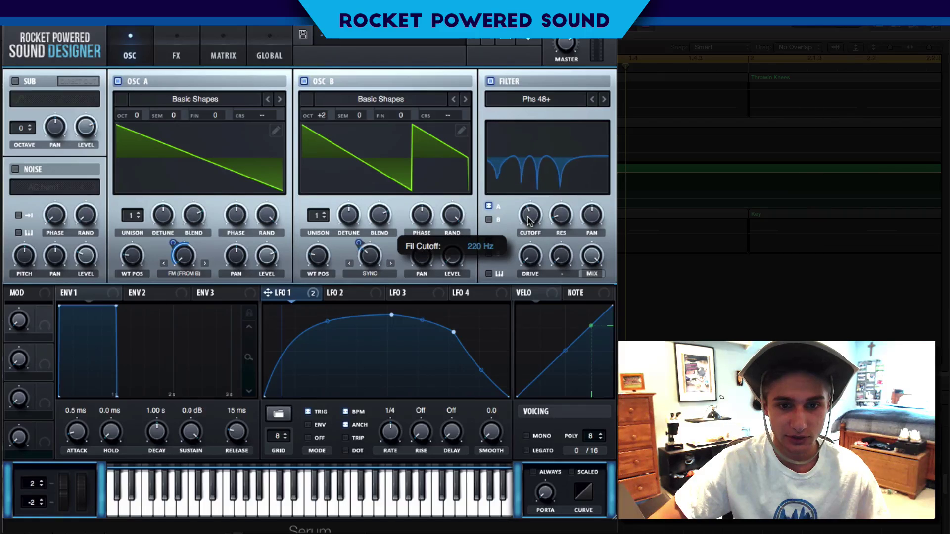
left_click_drag(268, 293, 530, 216)
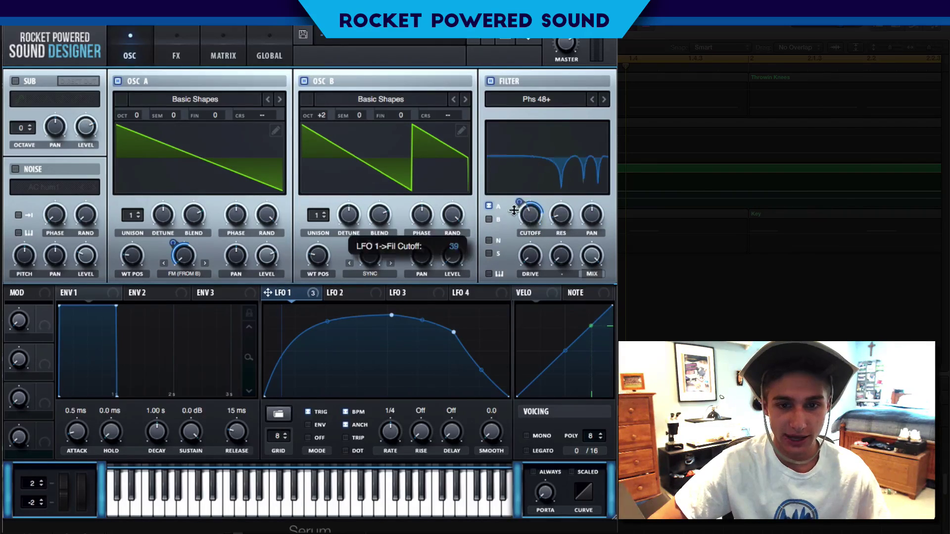
mouse_move(527, 201)
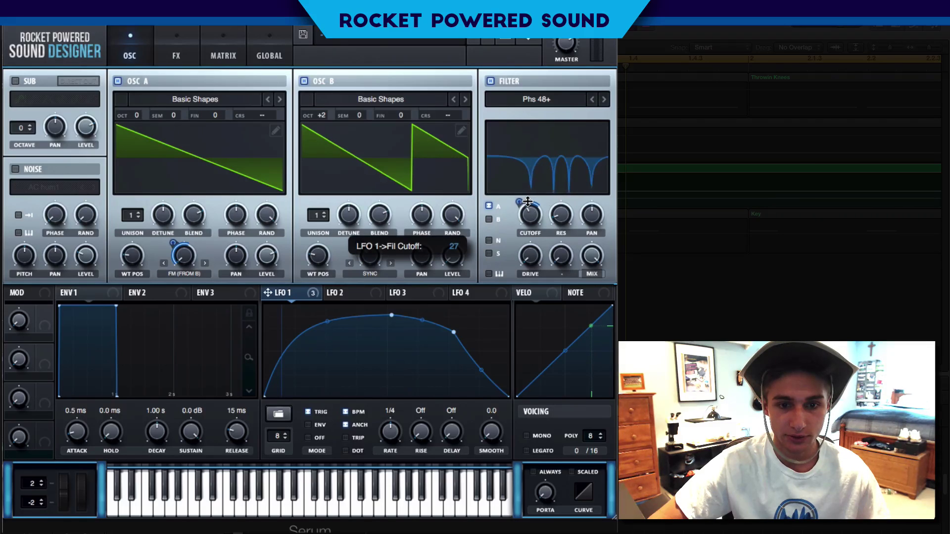
left_click_drag(527, 202, 526, 203)
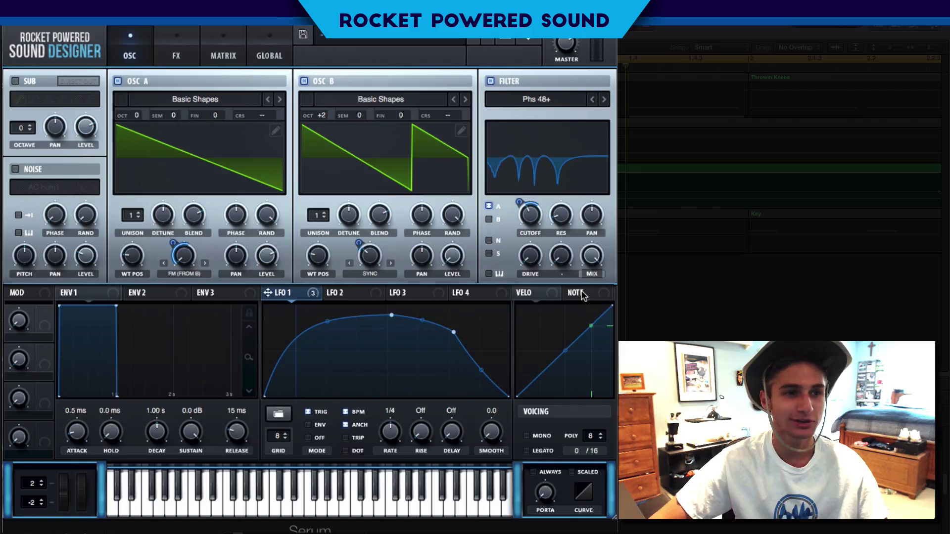
Raise the filter's drive well above its minimum
left_click(537, 255)
left_click_drag(537, 256, 562, 178)
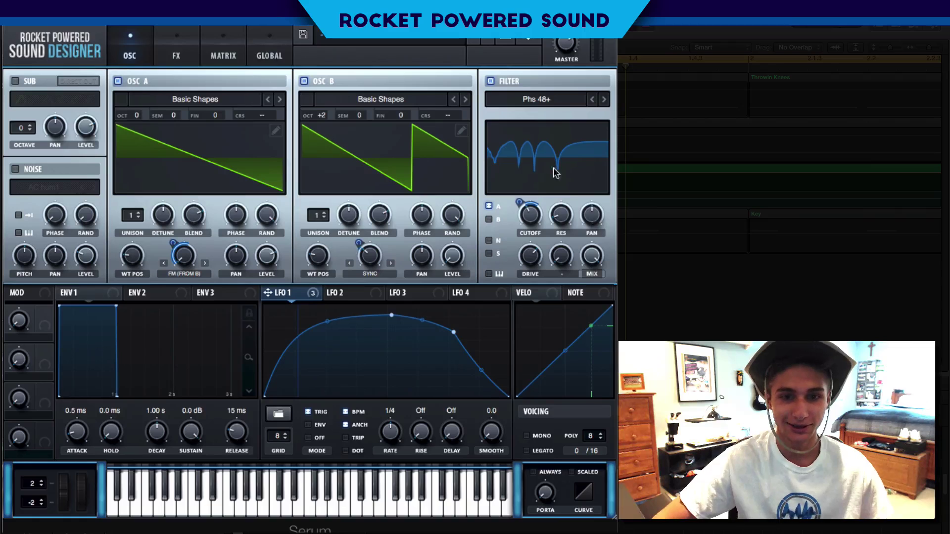
Assign LFO 1 to the filter's mix with a slight negative modulation depth of about -4
mouse_move(594, 256)
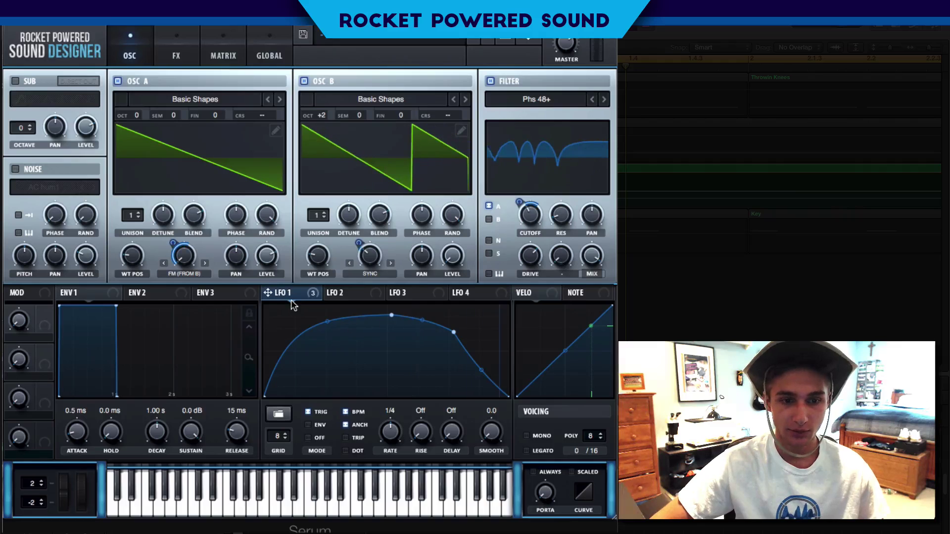
left_click_drag(268, 292, 592, 254)
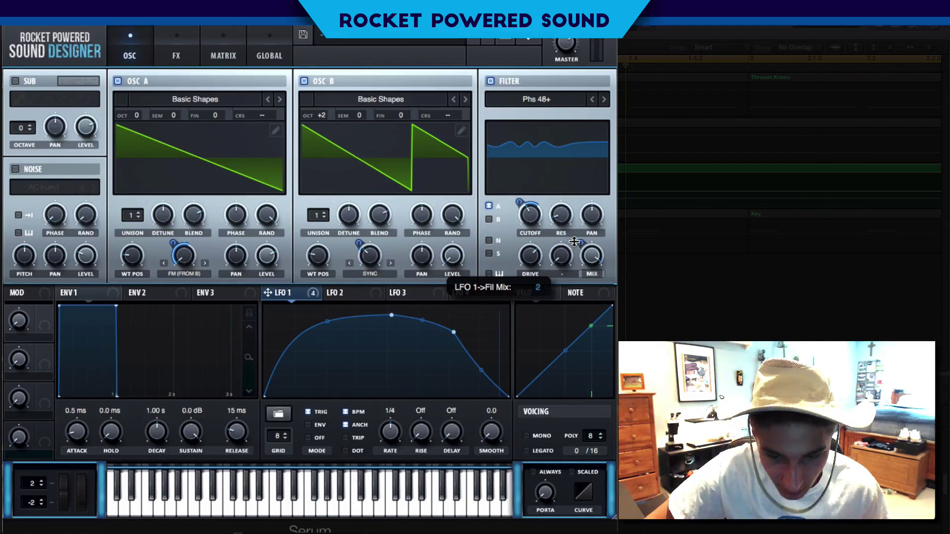
left_click_drag(574, 242, 568, 239)
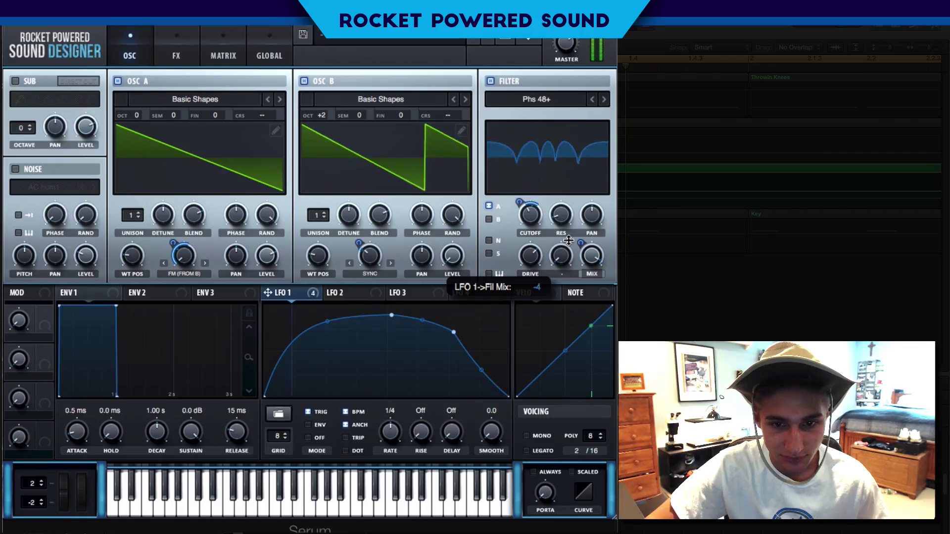
left_click_drag(569, 240, 567, 239)
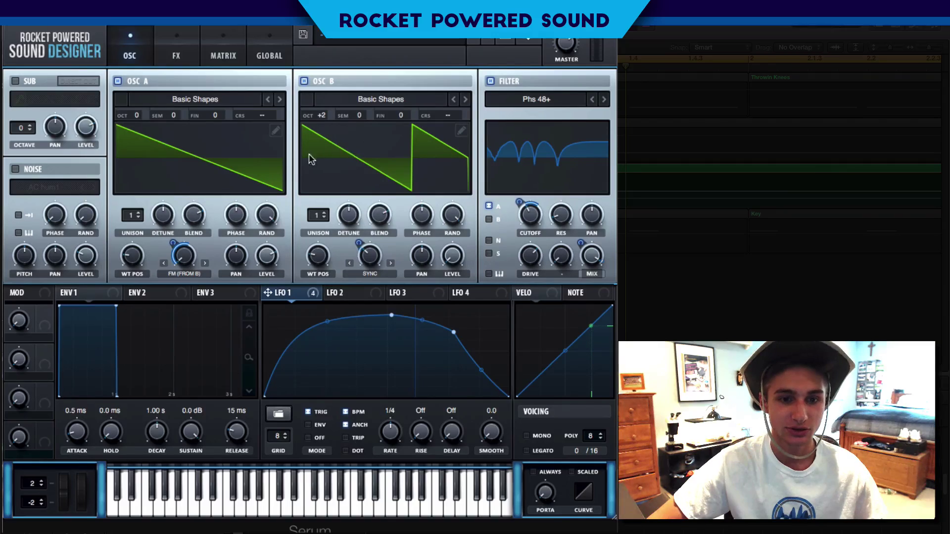
Enable a Tube distortion effect, make it first in the effects chain, and raise its drive to maximum
left_click(178, 47)
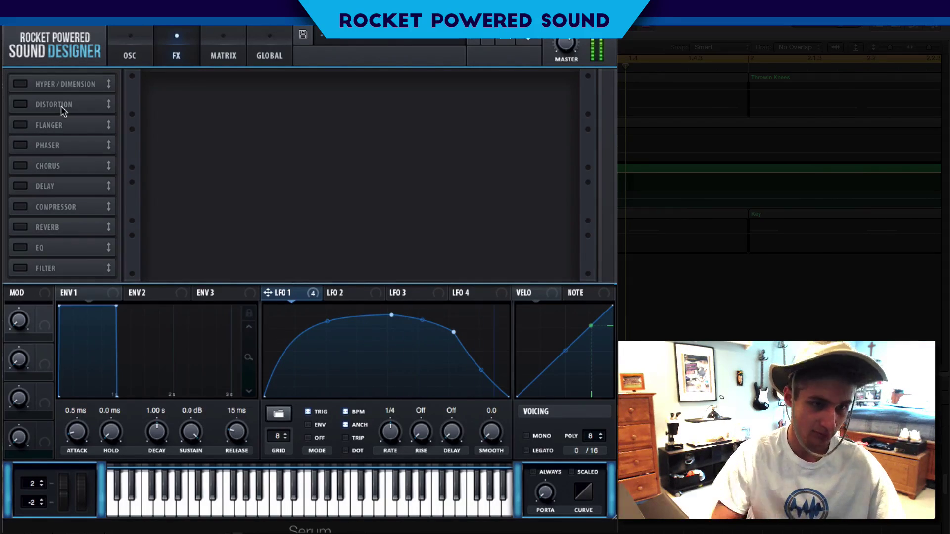
left_click(20, 103)
left_click_drag(79, 95, 97, 66)
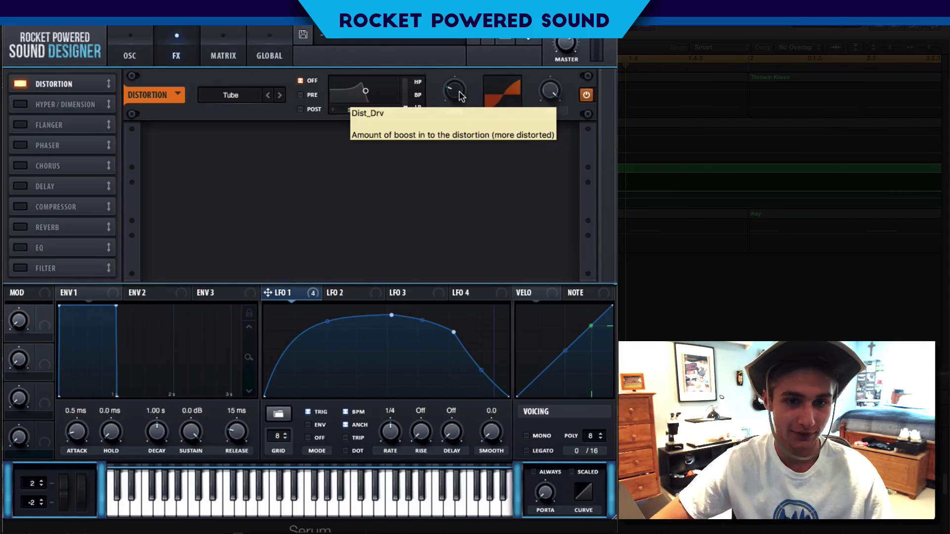
left_click_drag(459, 96, 460, 60)
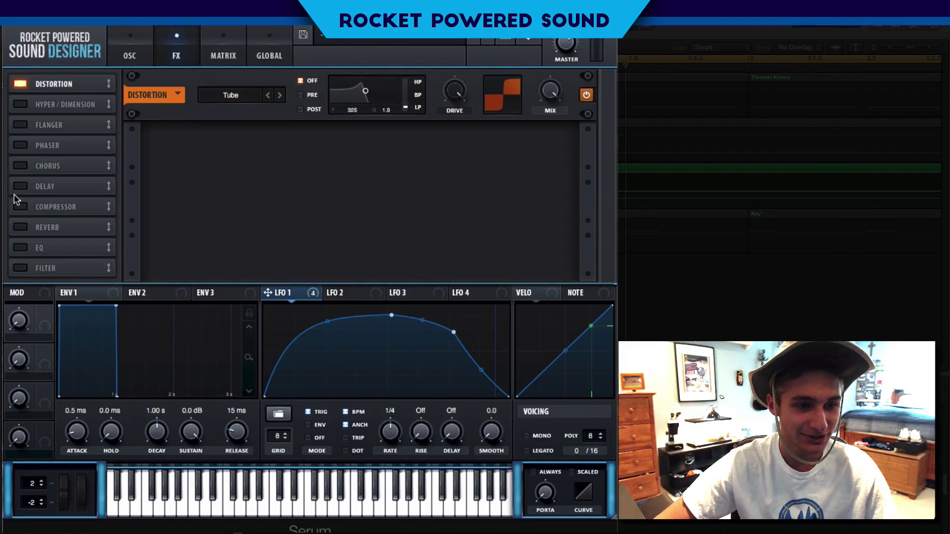
Add an EQ directly after the distortion and fully cut its high shelf with the frequency at about 150 Hz
left_click(20, 247)
left_click_drag(50, 242, 83, 101)
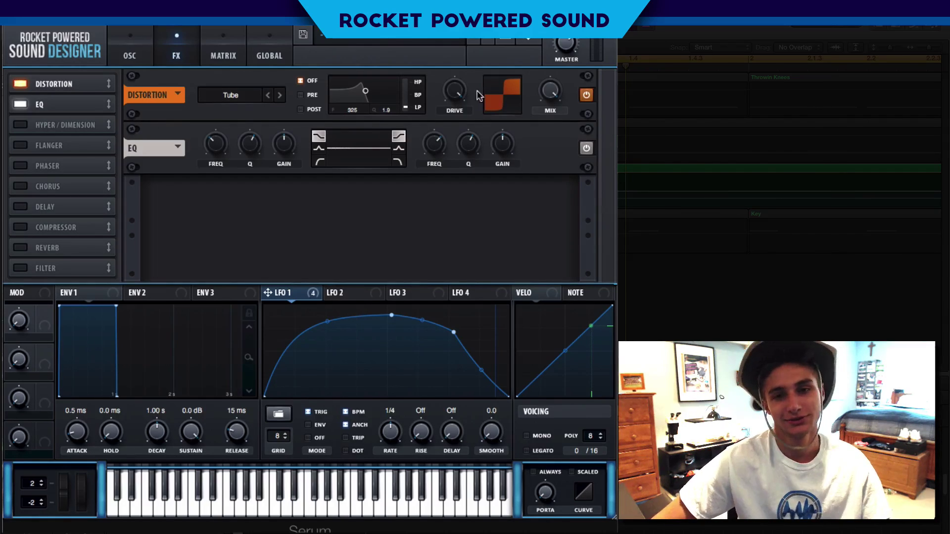
left_click_drag(502, 144, 465, 239)
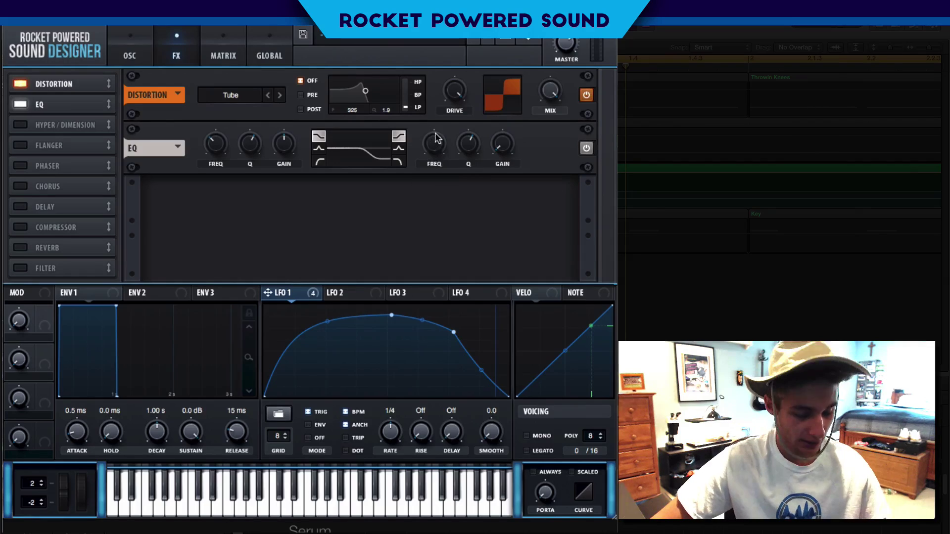
left_click_drag(429, 151, 389, 145)
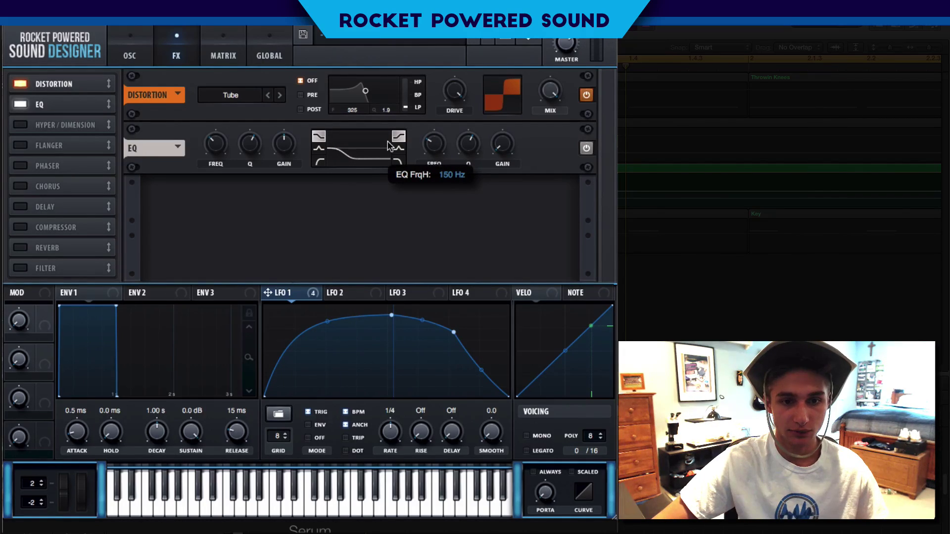
left_click_drag(389, 145, 389, 146)
Modulate the EQ's high-shelf frequency with LFO 1 at a large positive depth and lower that band's Q
left_click_drag(295, 293, 426, 134)
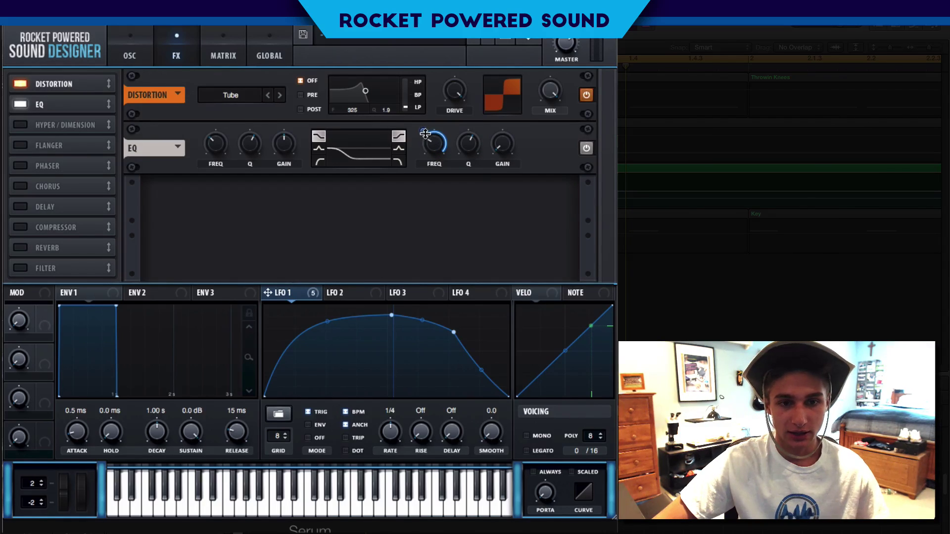
left_click(421, 135)
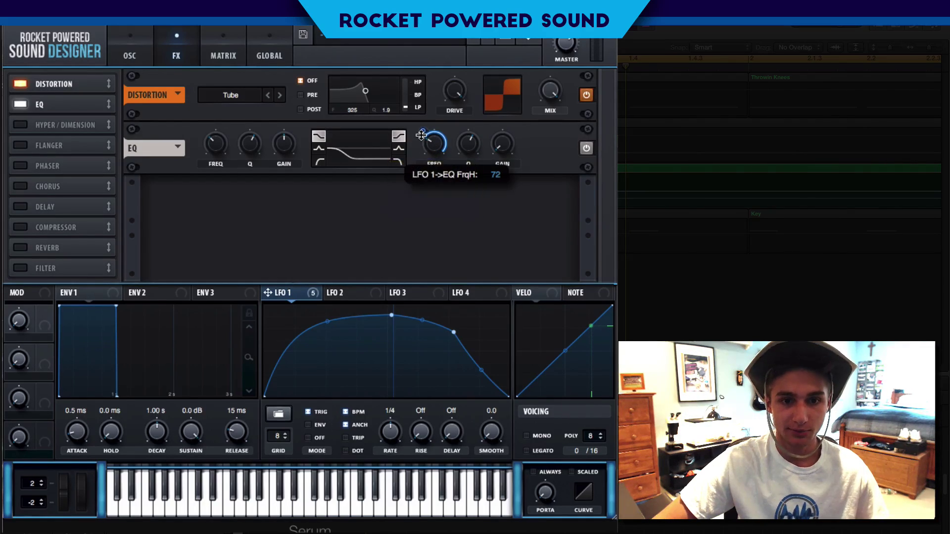
left_click_drag(419, 135, 412, 132)
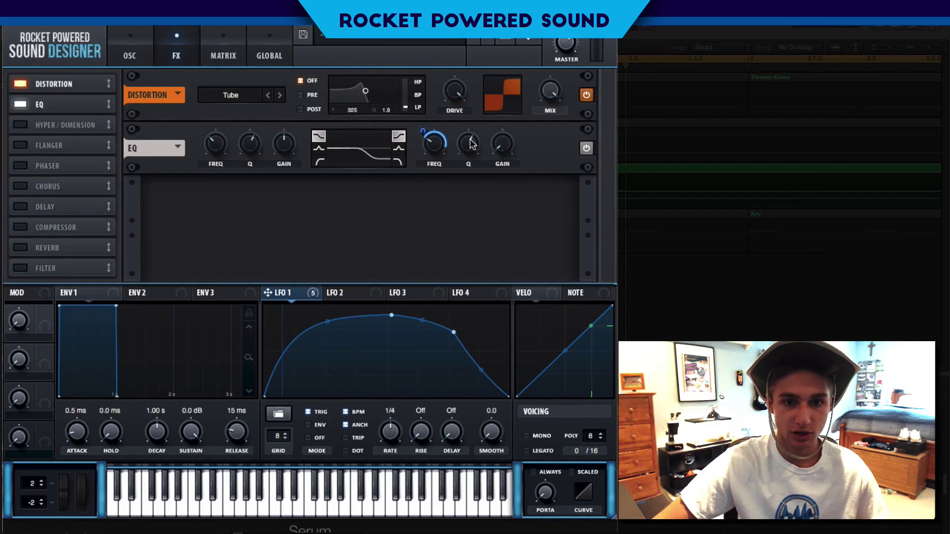
left_click_drag(472, 144, 442, 146)
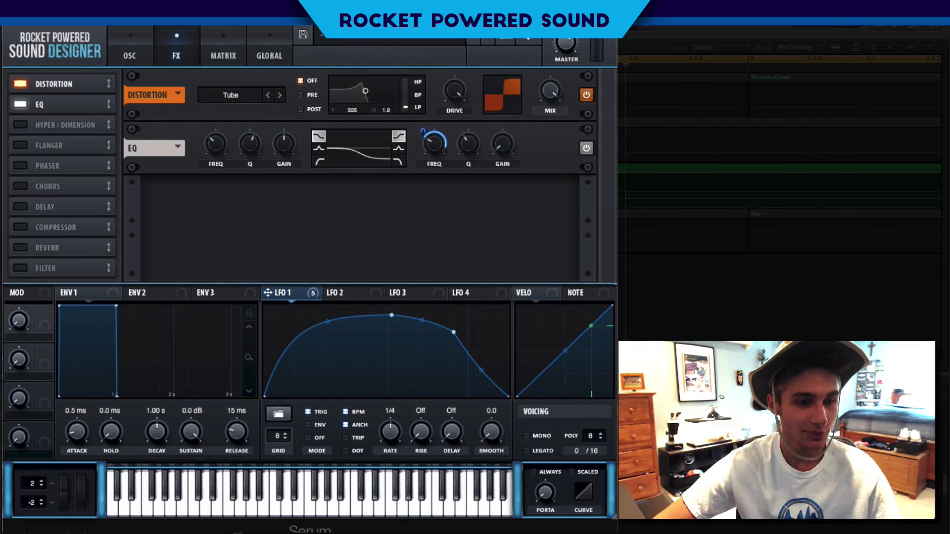
Enable the compressor in multiband mode and raise its gain moderately
left_click(22, 227)
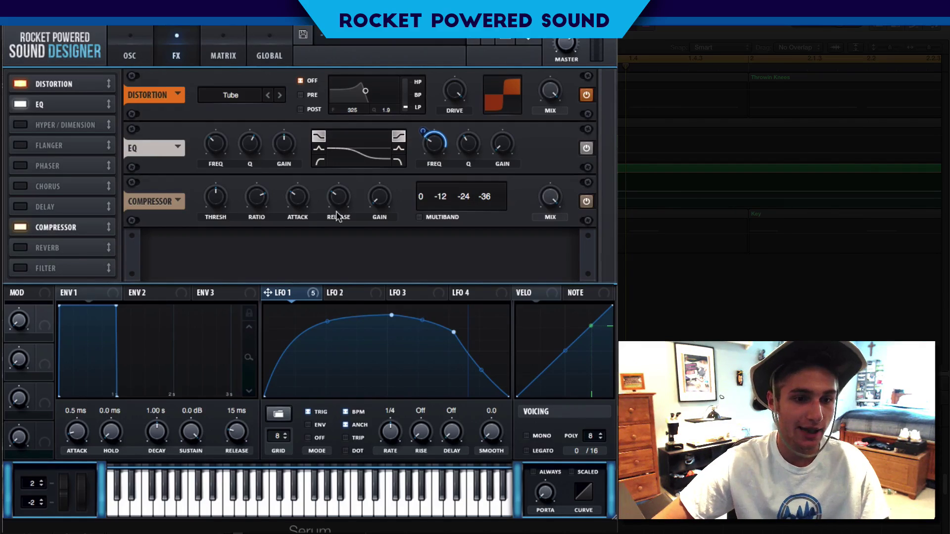
left_click(420, 216)
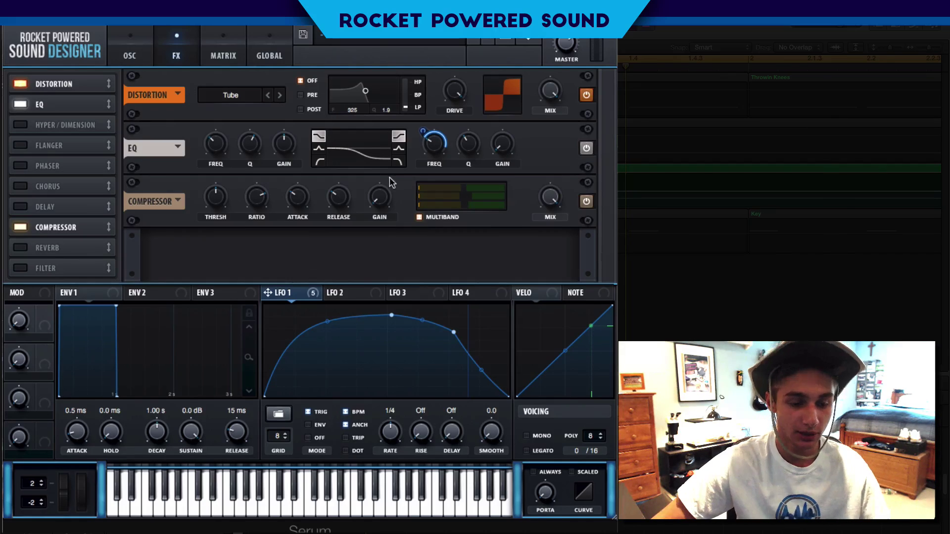
mouse_move(384, 184)
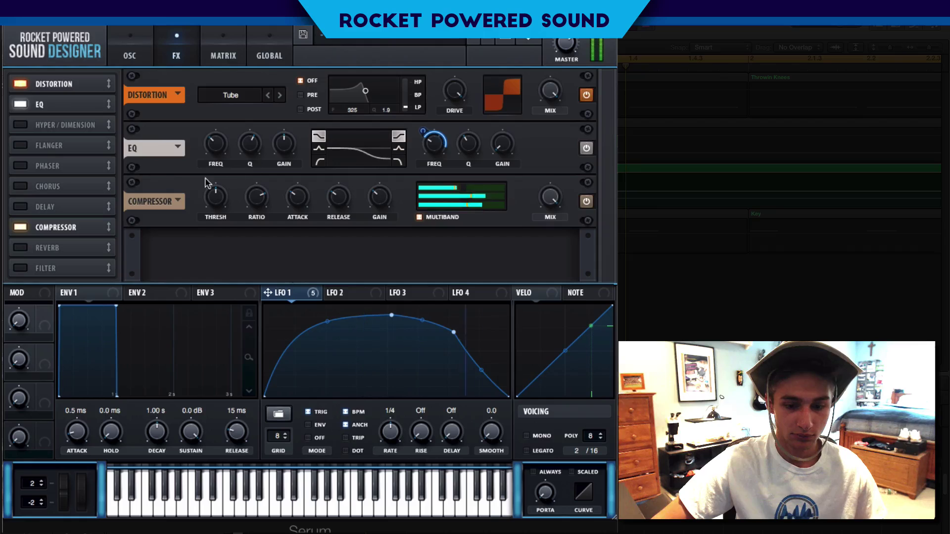
Enable a Hall reverb at the end of the effects chain, leaving the filter effect off
left_click(22, 268)
left_click(21, 268)
left_click(21, 247)
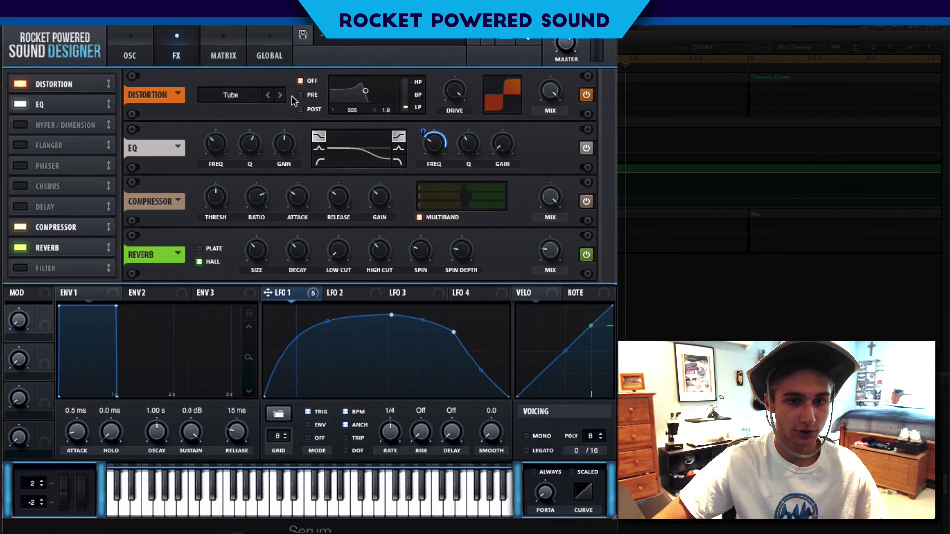
Return to the oscillator settings and raise oscillator B's octave to +3
left_click(120, 55)
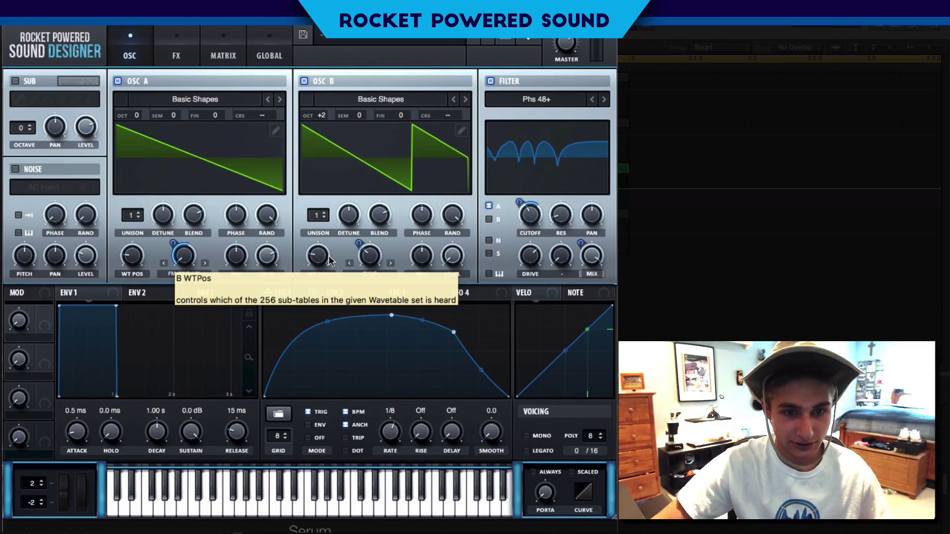
left_click_drag(322, 115, 331, 100)
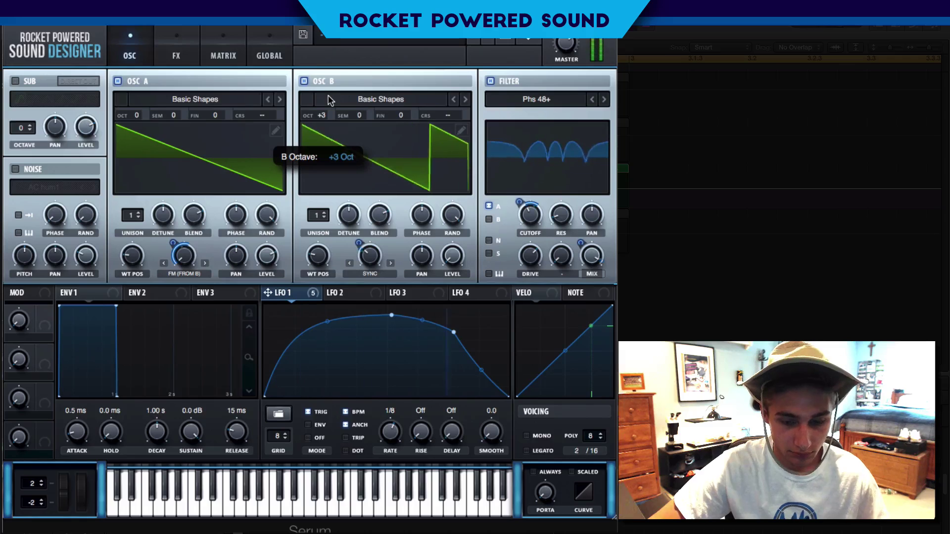